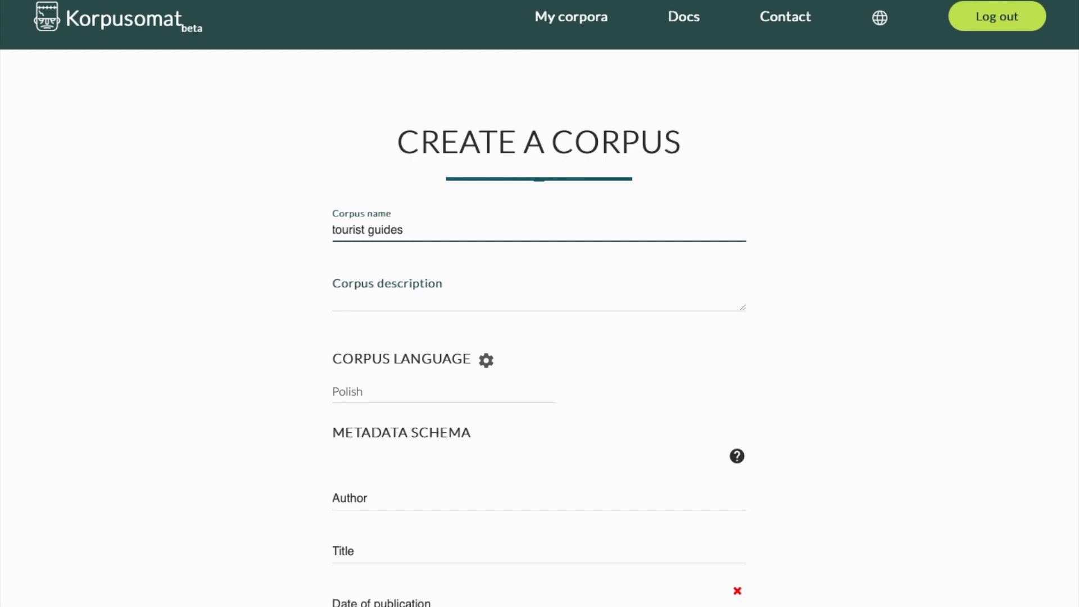
Set the corpus language to English
{"action": "left_click", "coordinate": [425, 391]}
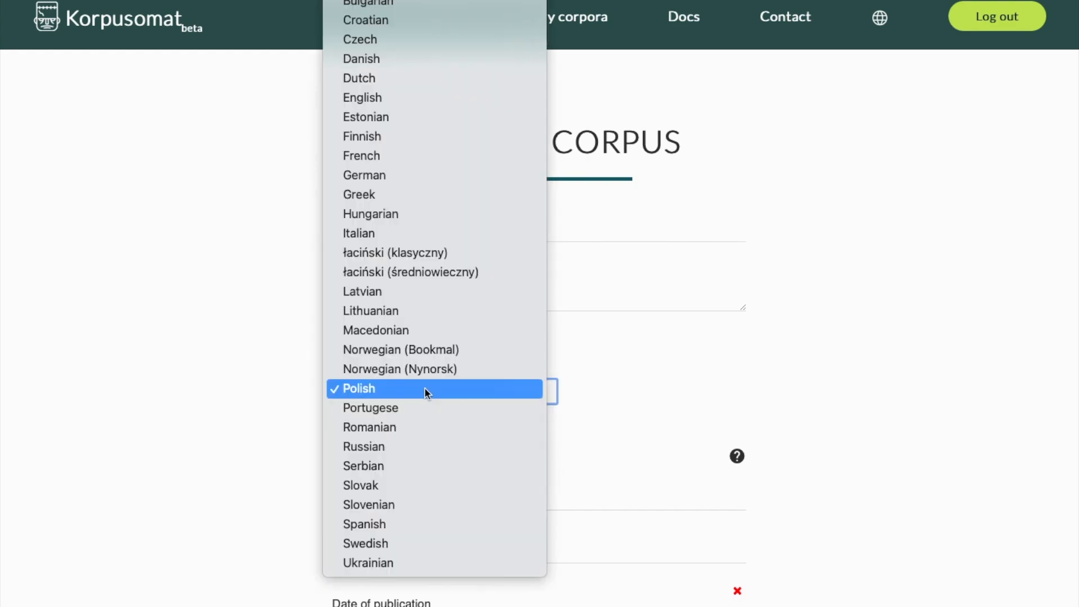
{"action": "left_click", "coordinate": [412, 95]}
Add an extra blank field to the metadata schema and create the tourist guides corpus
{"action": "scroll", "coordinate": [862, 452], "scroll_direction": "down", "scroll_amount": 4}
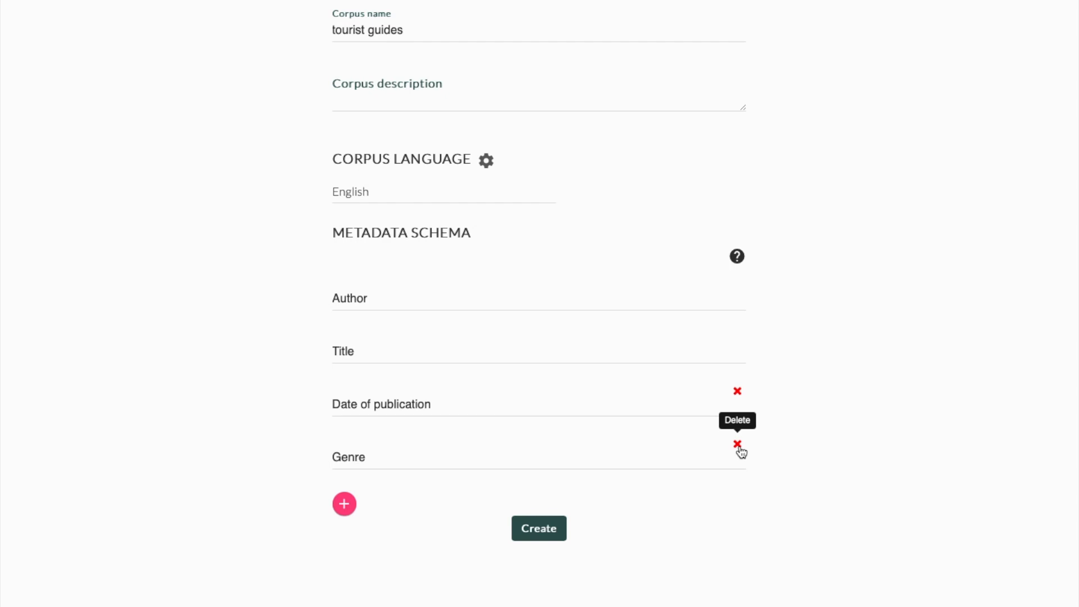
{"action": "left_click", "coordinate": [345, 508]}
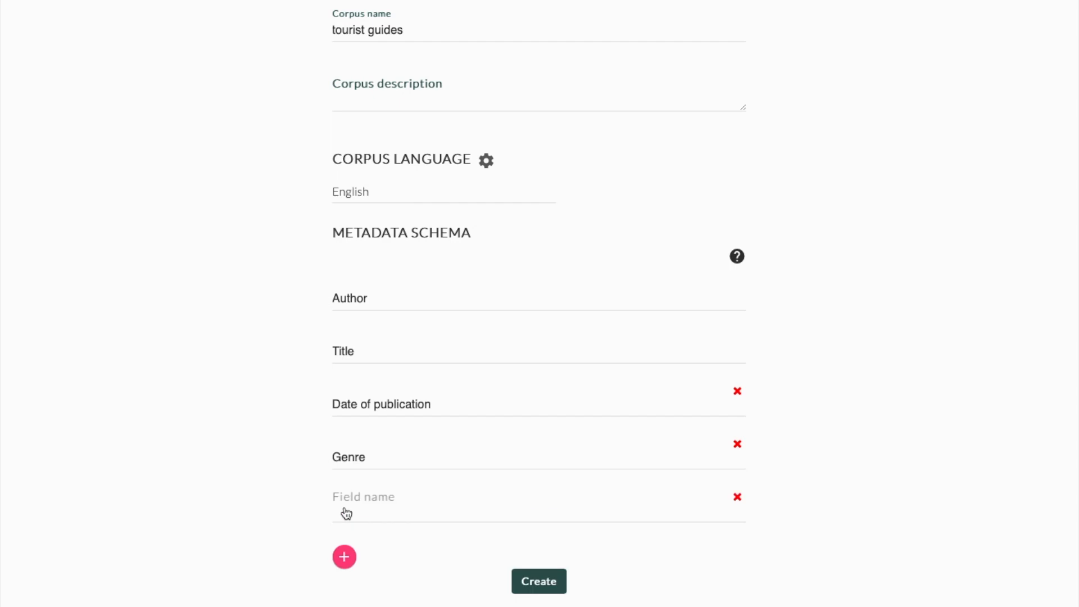
{"action": "left_click", "coordinate": [347, 512]}
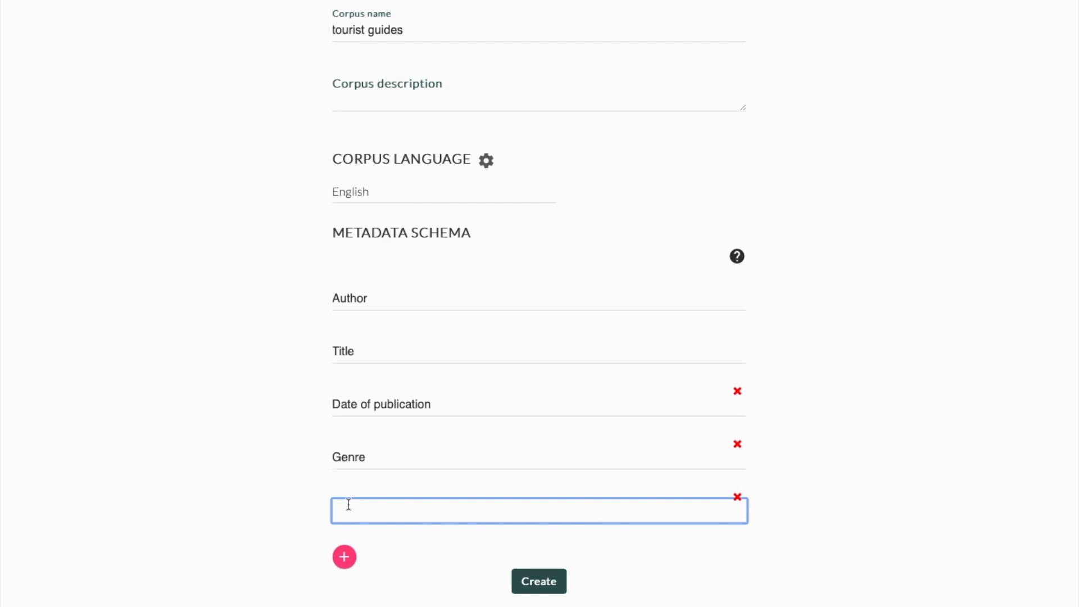
{"action": "scroll", "coordinate": [595, 537], "scroll_direction": "down", "scroll_amount": 2}
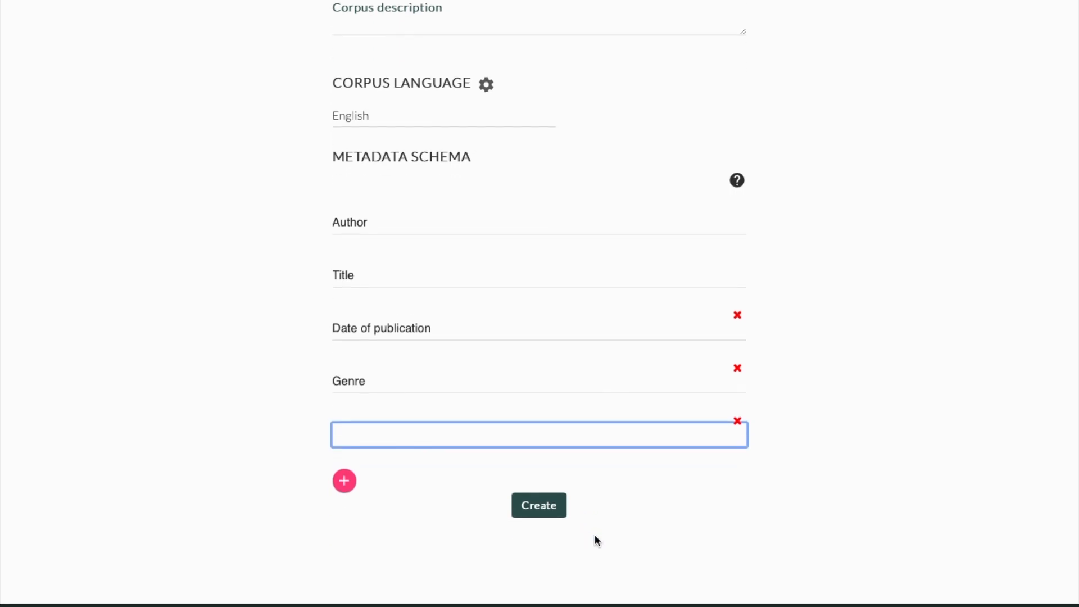
{"action": "left_click", "coordinate": [550, 512]}
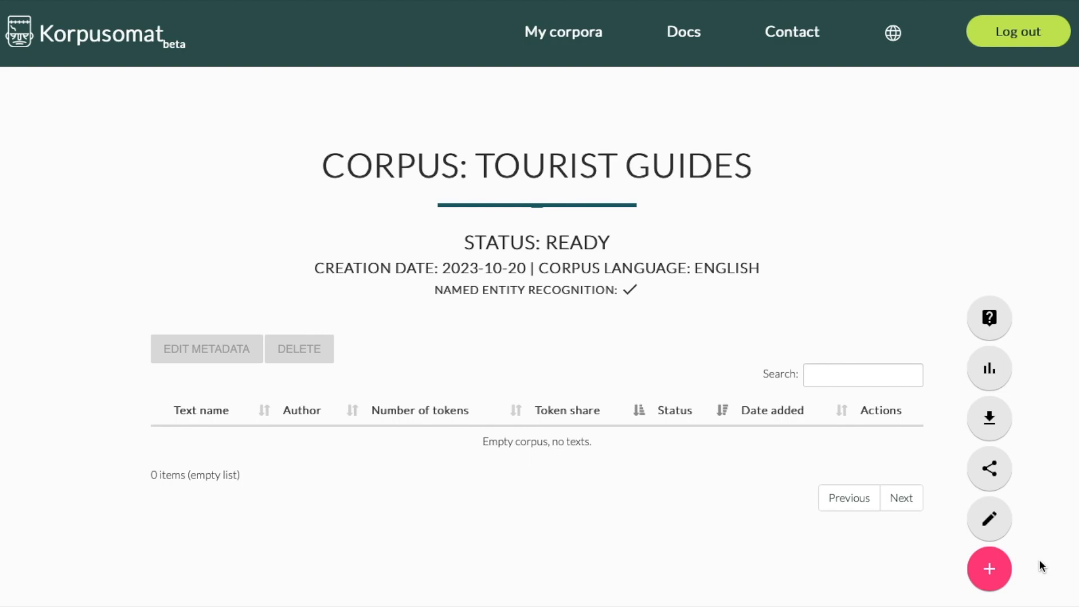
Start adding new texts to the corpus and upload the local files Italy.epub, Cuba.epub and Argentina.epub
{"action": "left_click", "coordinate": [1002, 569]}
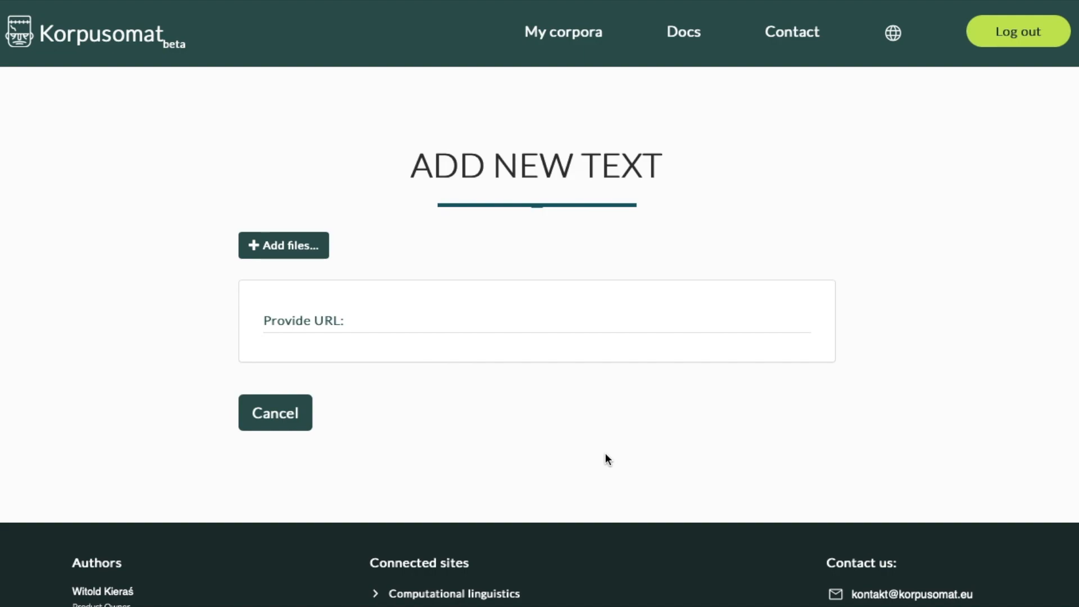
{"action": "left_click", "coordinate": [285, 254]}
{"action": "left_click_drag", "start_coordinate": [275, 369], "coordinate": [290, 293]}
{"action": "key", "text": "Return"}
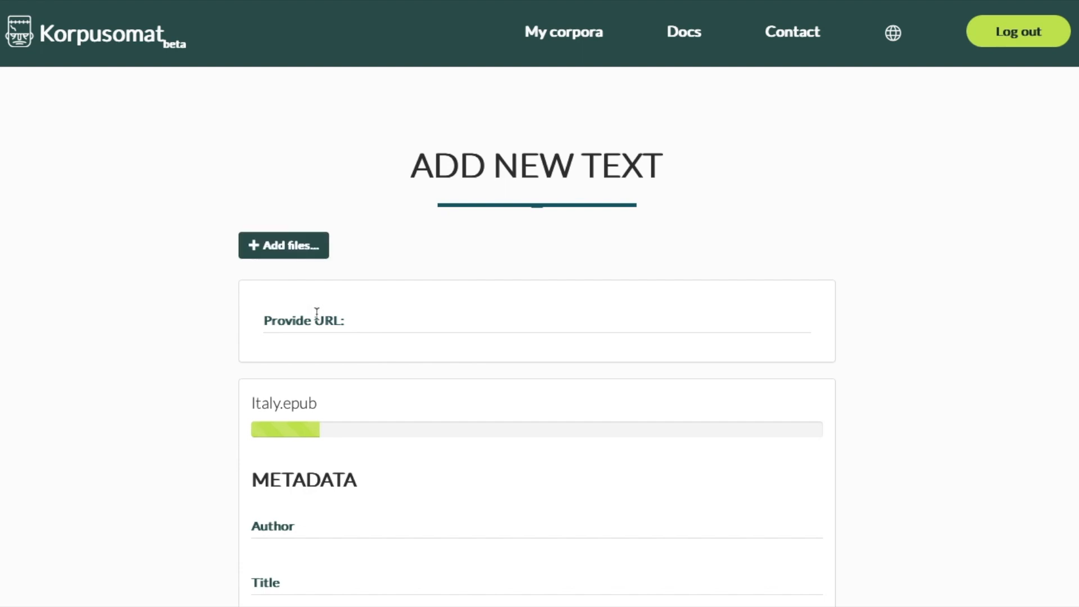
{"action": "scroll", "coordinate": [352, 337], "scroll_direction": "down", "scroll_amount": 1}
{"action": "left_click", "coordinate": [382, 296]}
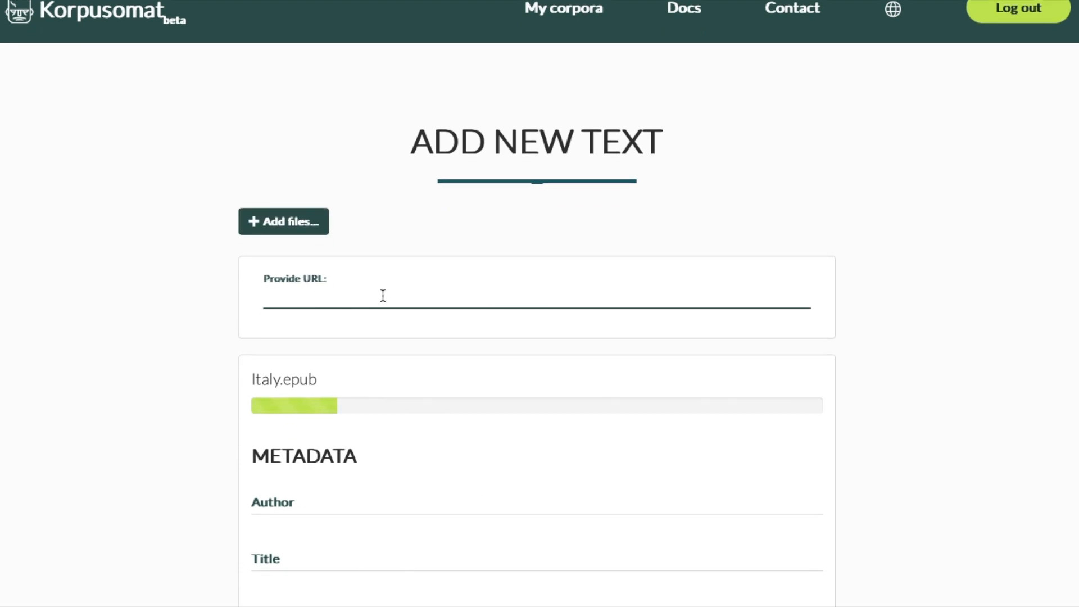
{"action": "type", "text": "https://www.gutenberg.org/cache/epub/52839/pg52839.txt"}
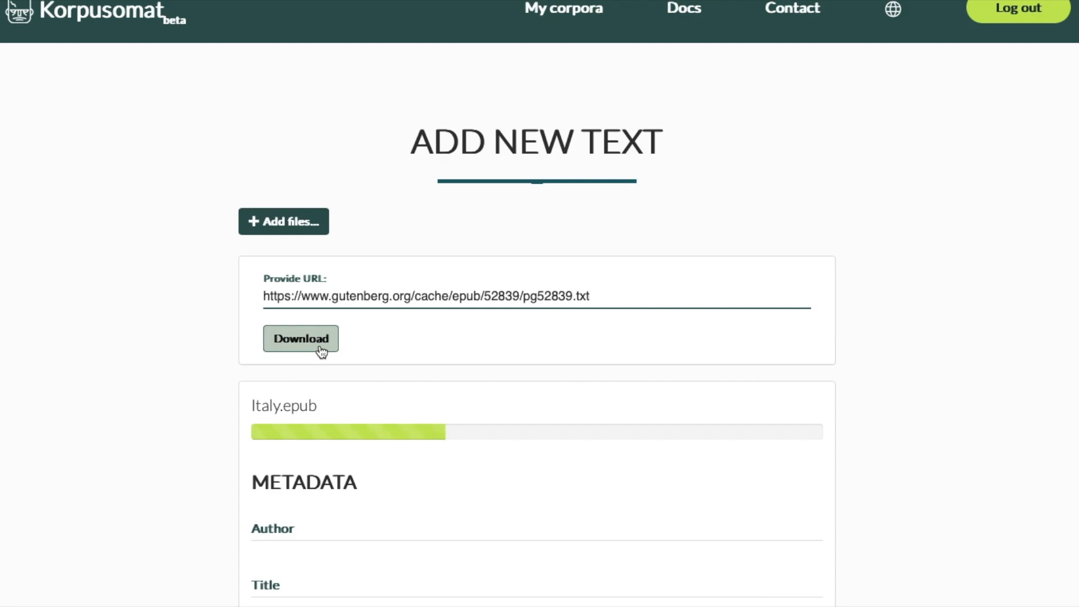
{"action": "left_click", "coordinate": [320, 348]}
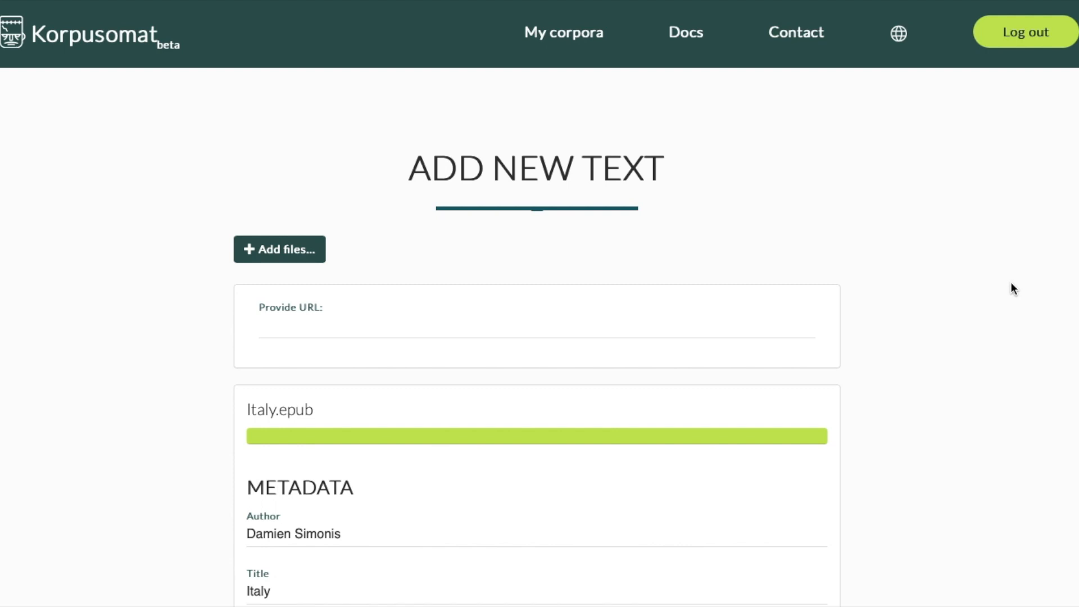
Review the metadata of the uploaded Italy, Cuba and Argentina files and add these texts to the corpus
{"action": "scroll", "coordinate": [1013, 289], "scroll_direction": "down", "scroll_amount": 2}
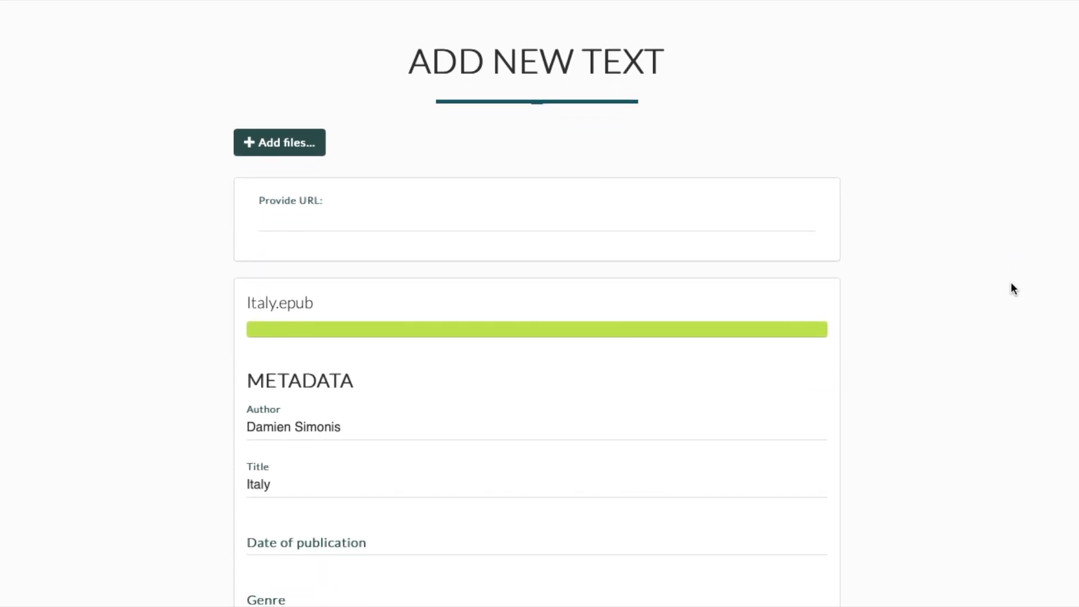
{"action": "scroll", "coordinate": [1013, 289], "scroll_direction": "down", "scroll_amount": 2}
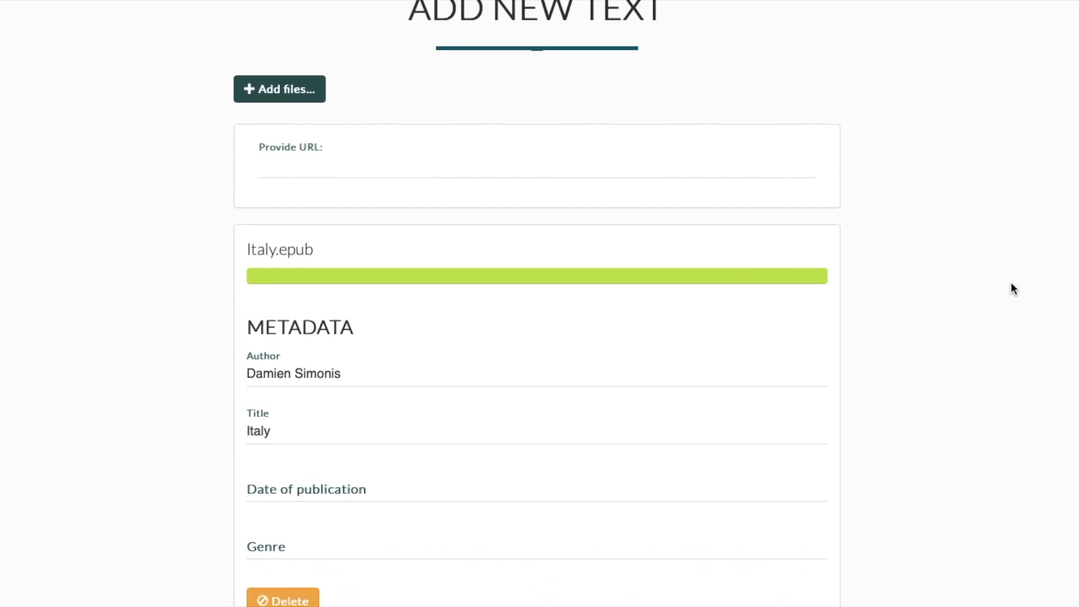
{"action": "scroll", "coordinate": [1013, 289], "scroll_direction": "down", "scroll_amount": 2}
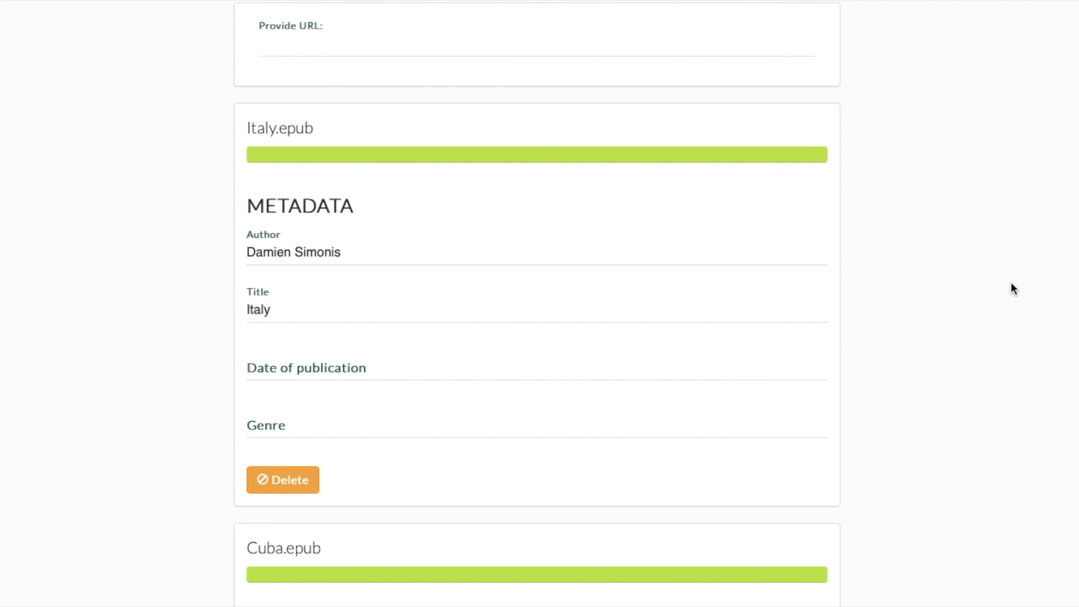
{"action": "scroll", "coordinate": [1014, 289], "scroll_direction": "up", "scroll_amount": 5}
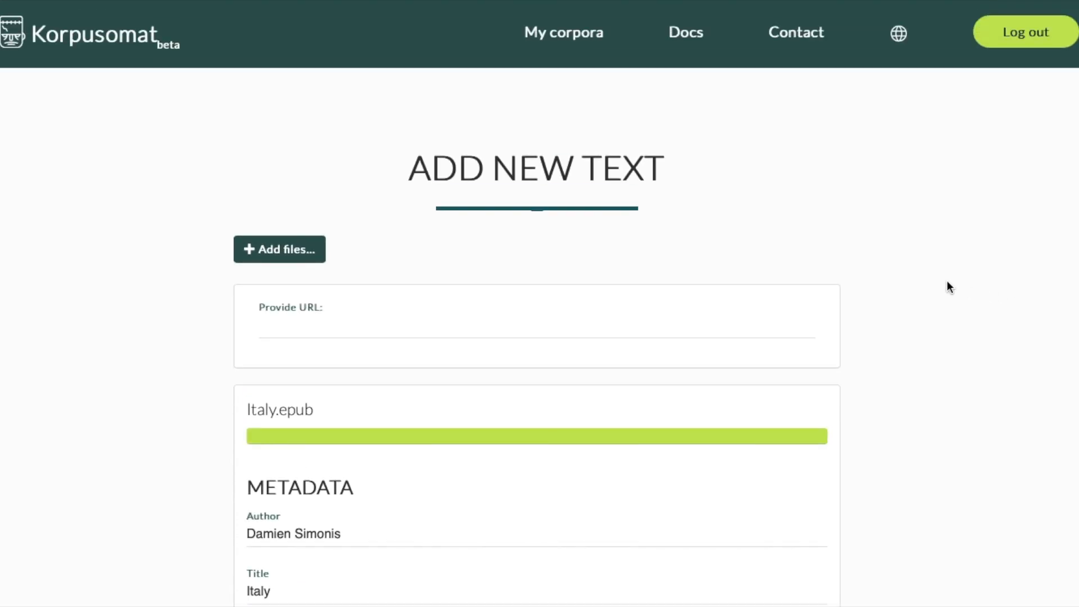
{"action": "left_click", "coordinate": [295, 262]}
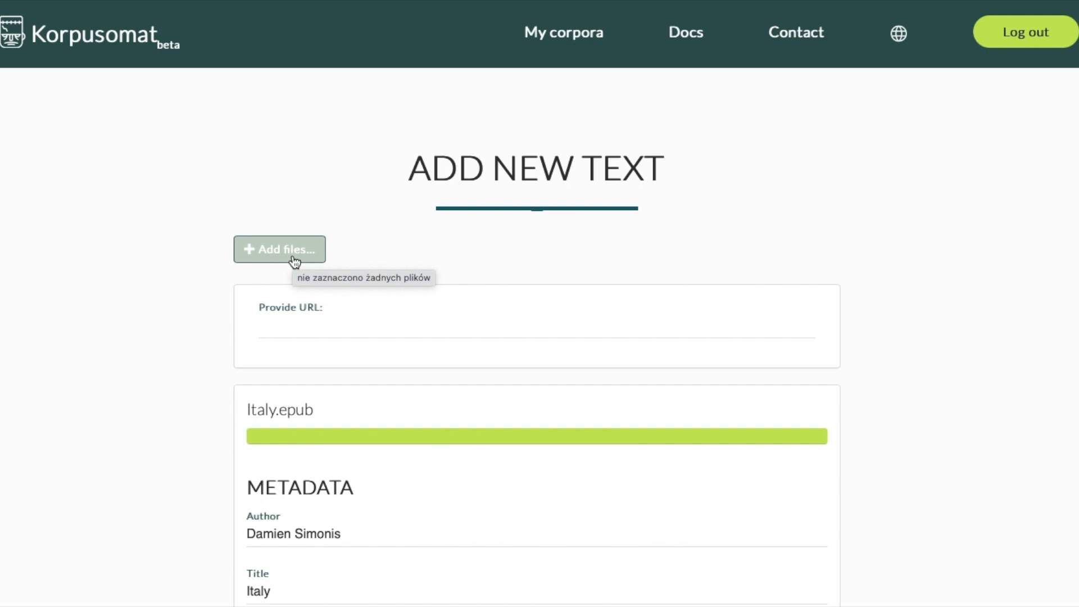
{"action": "left_click", "coordinate": [313, 329]}
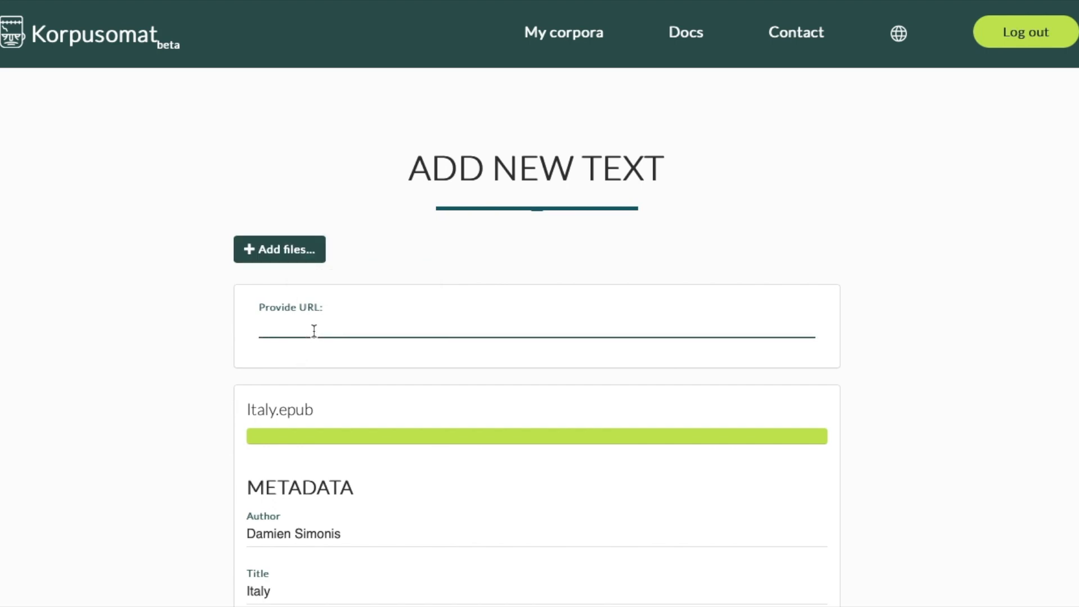
{"action": "scroll", "coordinate": [313, 331], "scroll_direction": "down", "scroll_amount": 15}
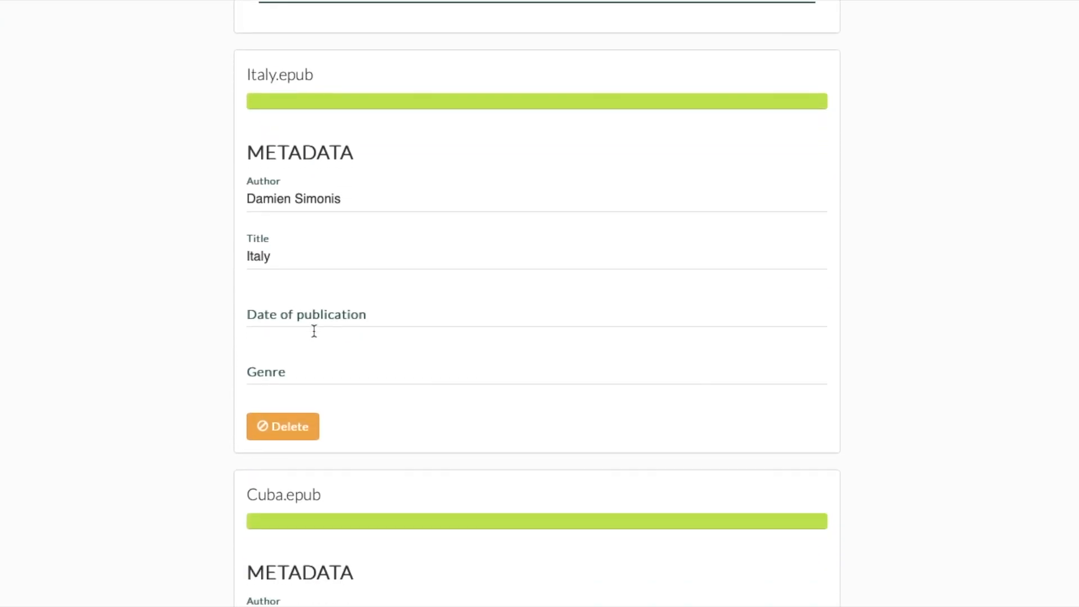
{"action": "scroll", "coordinate": [314, 331], "scroll_direction": "down", "scroll_amount": 5}
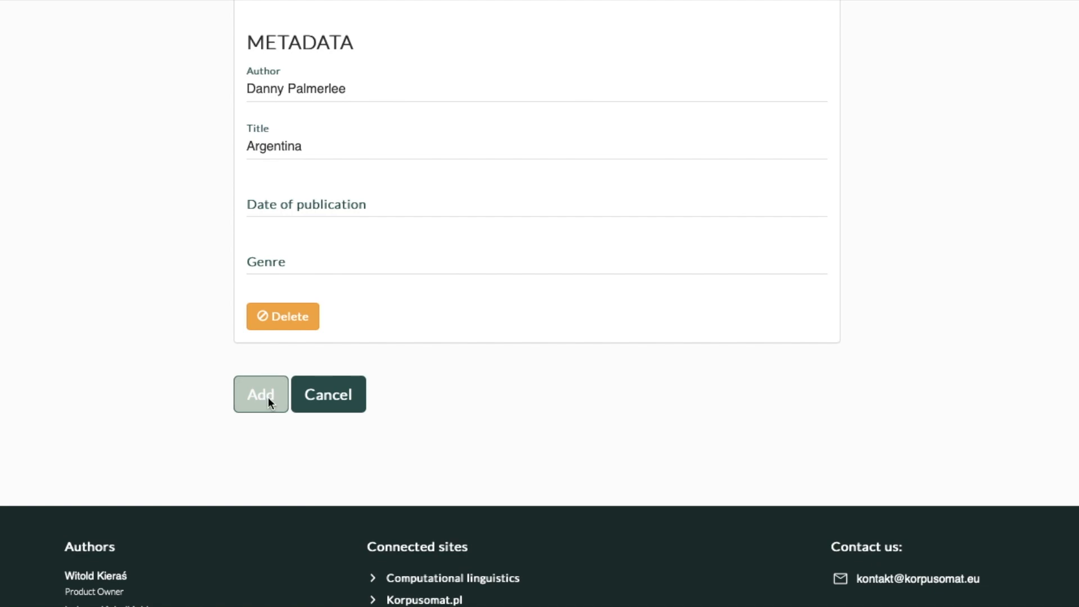
{"action": "left_click", "coordinate": [268, 397]}
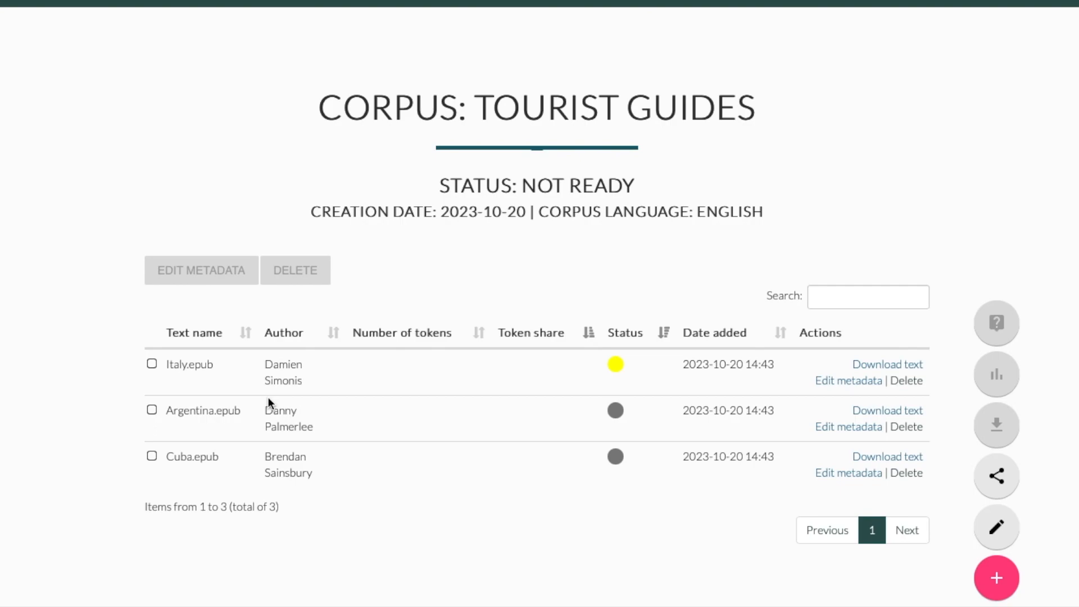
Check the processing status of the texts and of the corpus, and the item summary below the text list
{"action": "mouse_move", "coordinate": [617, 368]}
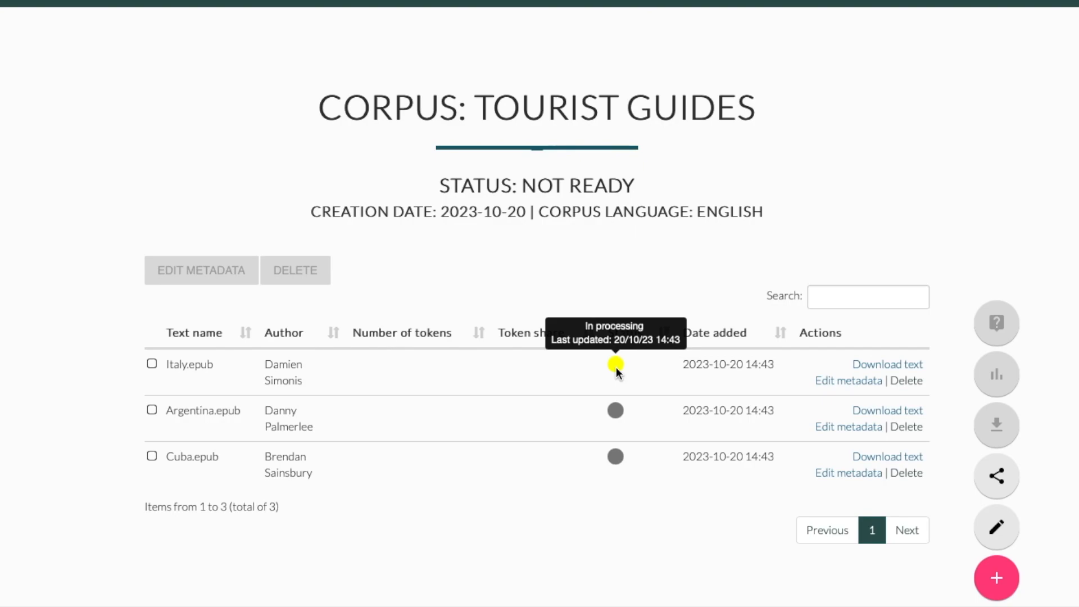
{"action": "mouse_move", "coordinate": [617, 413]}
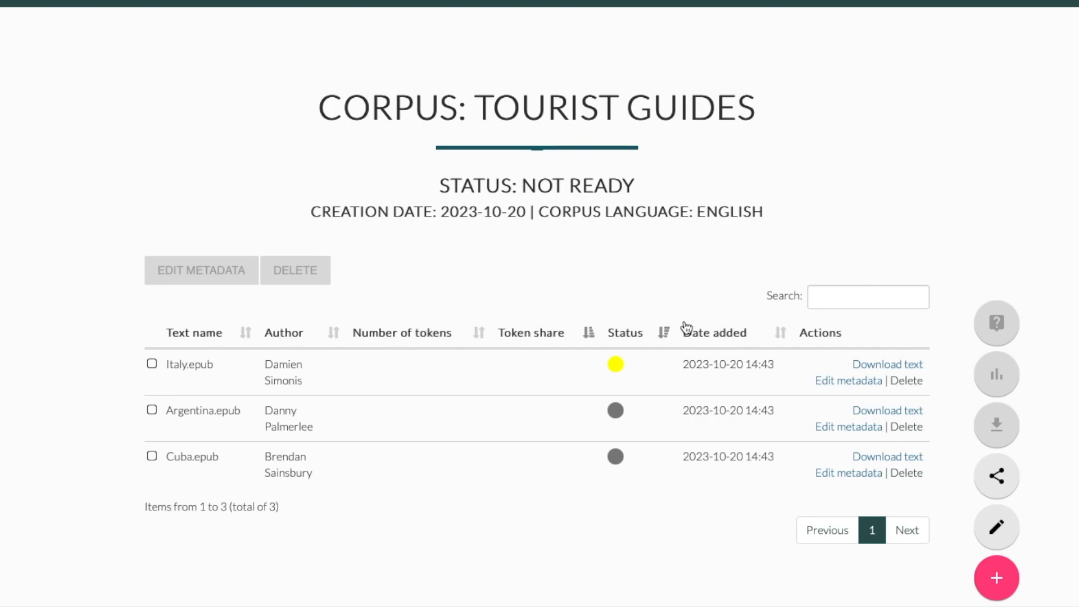
{"action": "mouse_move", "coordinate": [629, 188]}
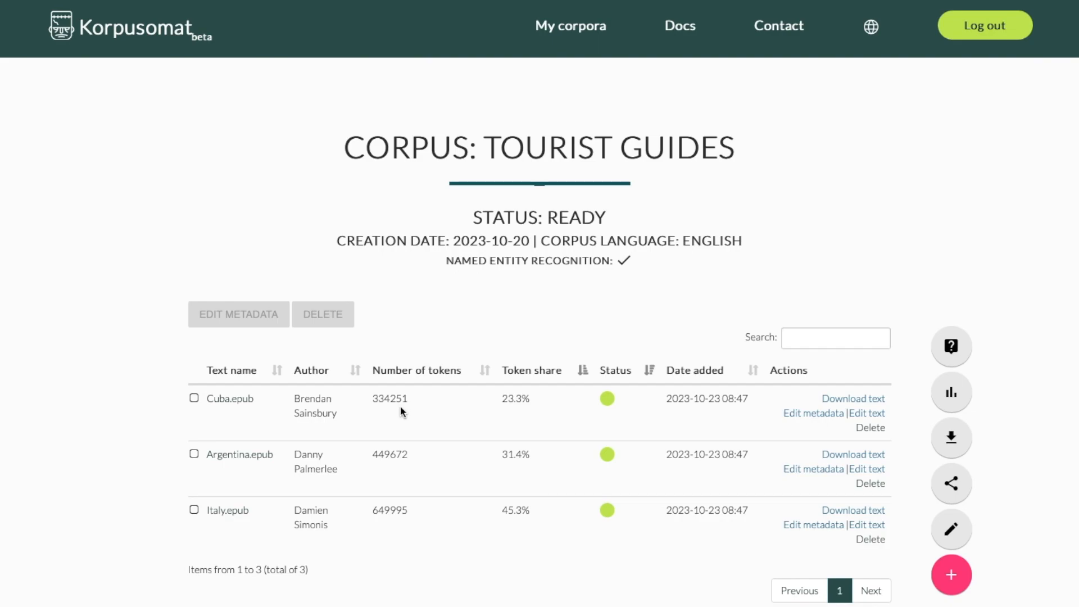
{"action": "triple_click", "coordinate": [336, 571]}
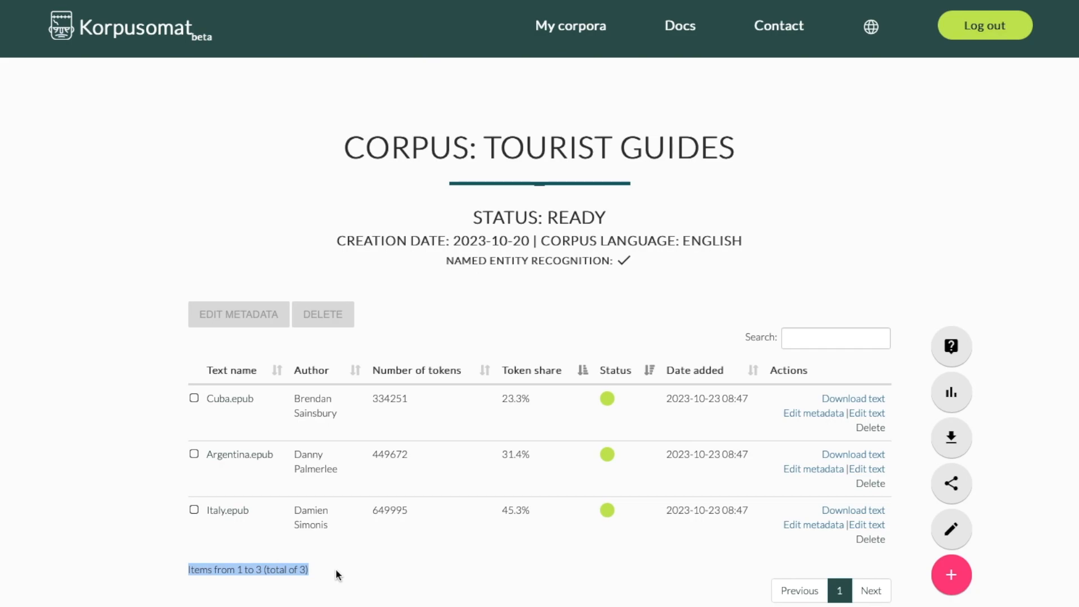
{"action": "left_click", "coordinate": [506, 552]}
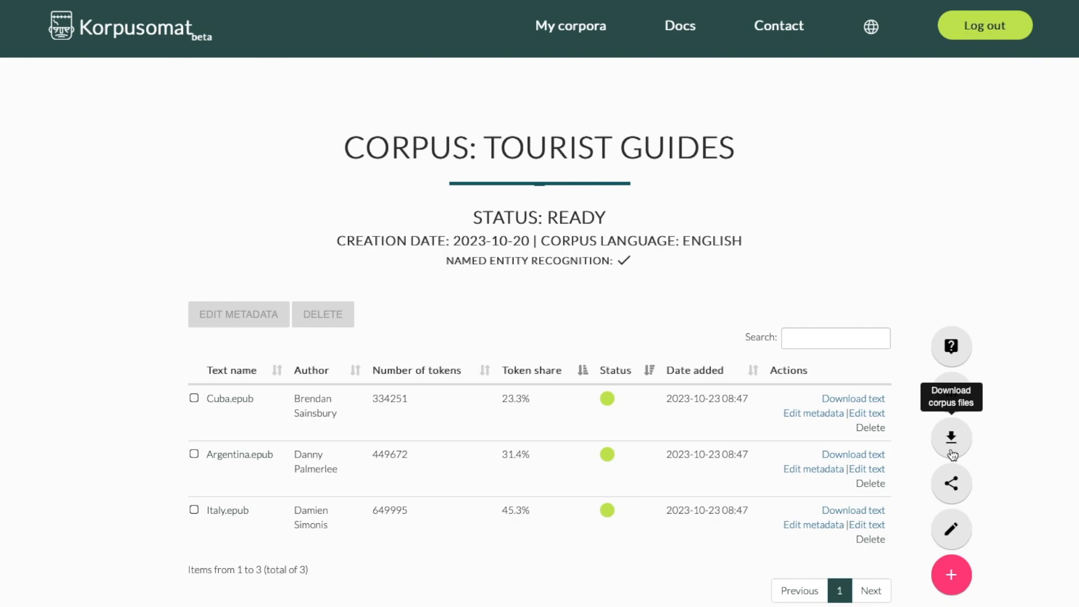
Search the corpus's text list for "italy" and clear the search
{"action": "left_click", "coordinate": [826, 332]}
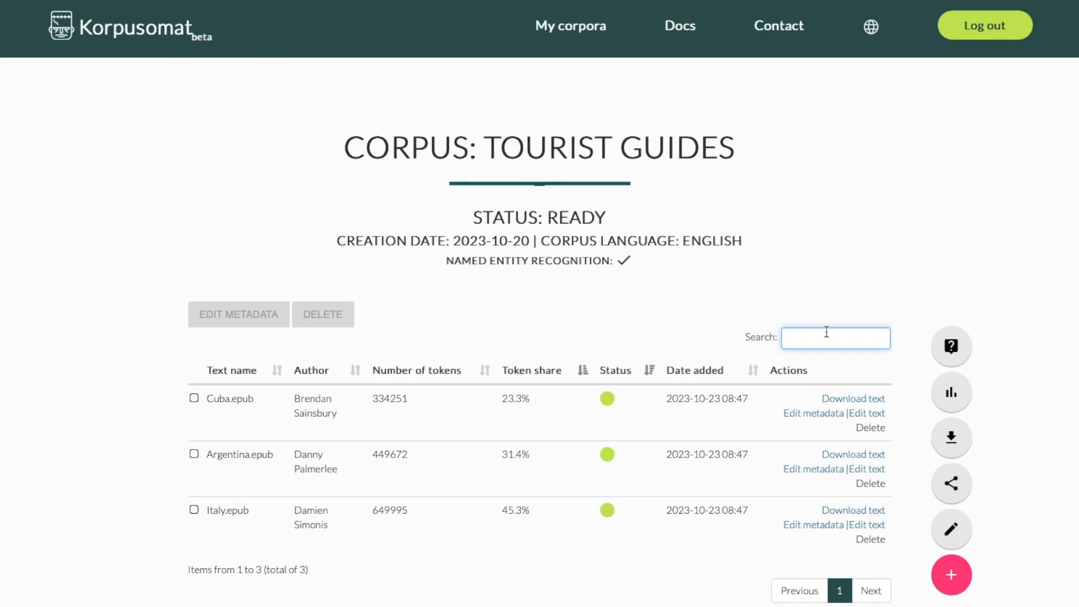
{"action": "type", "text": "italy"}
{"action": "key", "text": "BackSpace"}
{"action": "key", "text": "BackSpace"}
{"action": "key", "text": "BackSpace"}
{"action": "key", "text": "BackSpace"}
{"action": "key", "text": "BackSpace"}
Inspect the user access types in the corpus sharing settings and make the corpus public to all Korpusomat users
{"action": "left_click", "coordinate": [951, 484]}
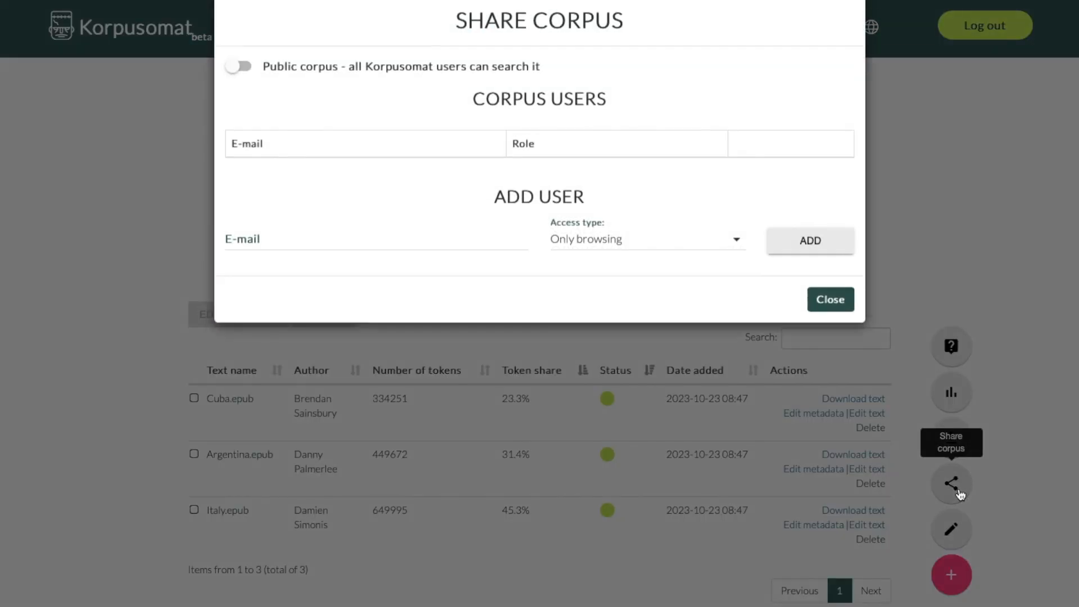
{"action": "left_click", "coordinate": [639, 263]}
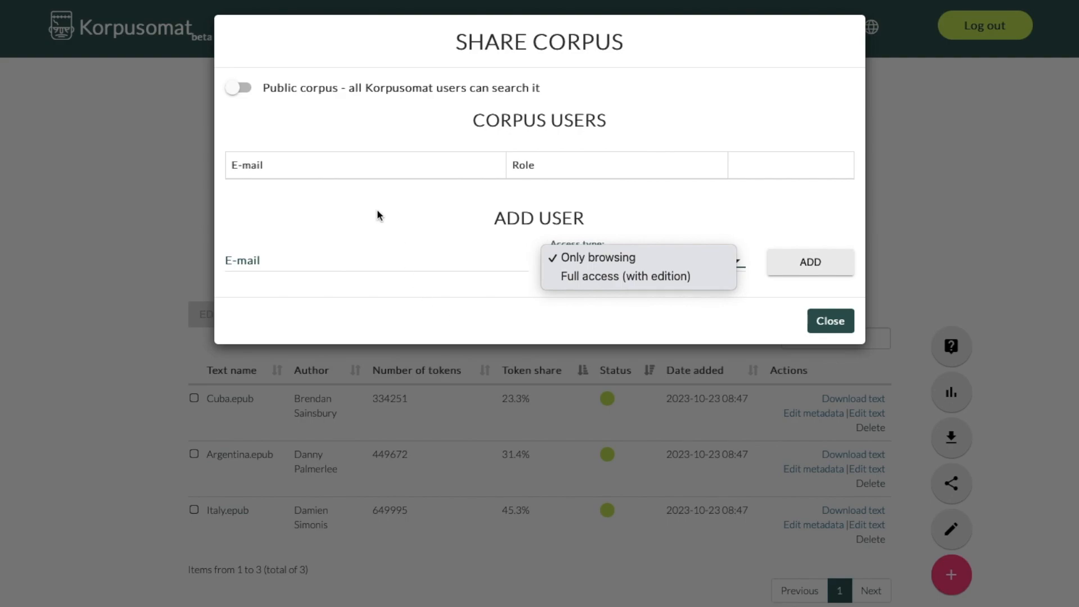
{"action": "left_click", "coordinate": [272, 128]}
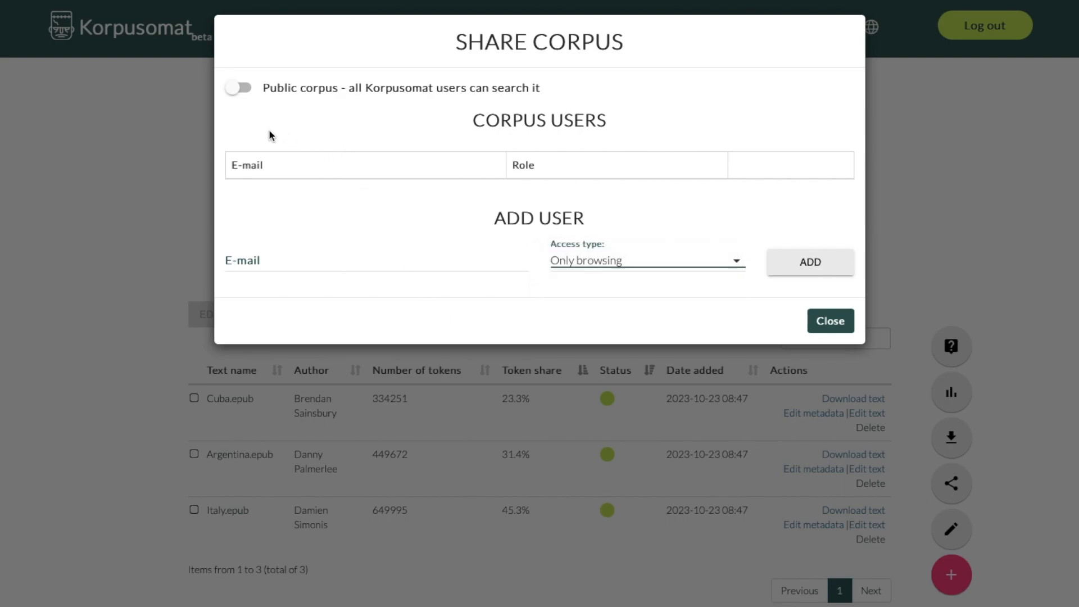
{"action": "left_click", "coordinate": [248, 91]}
{"action": "left_click", "coordinate": [830, 320]}
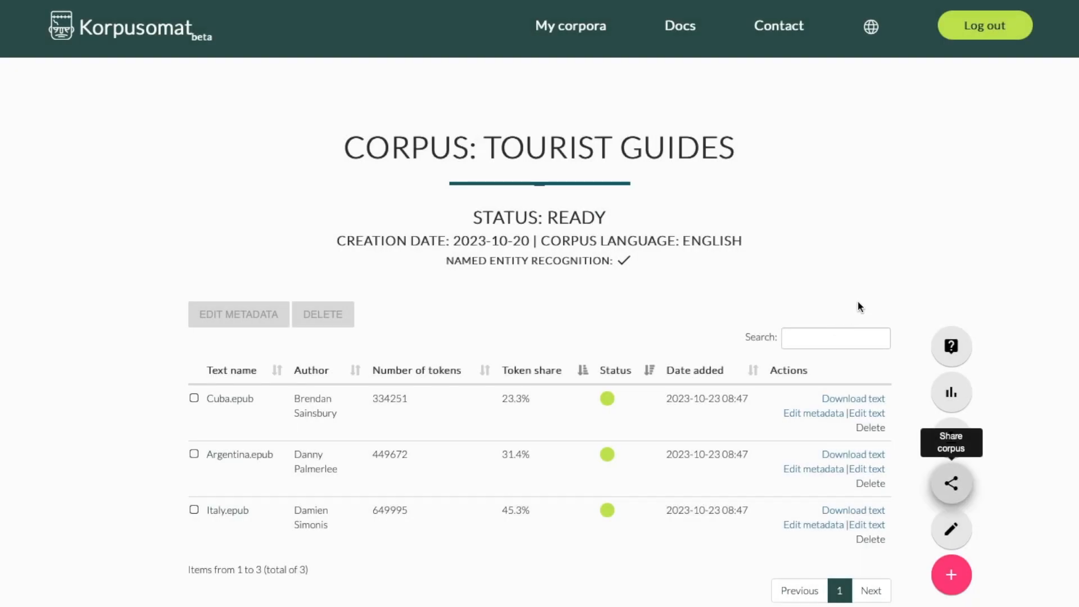